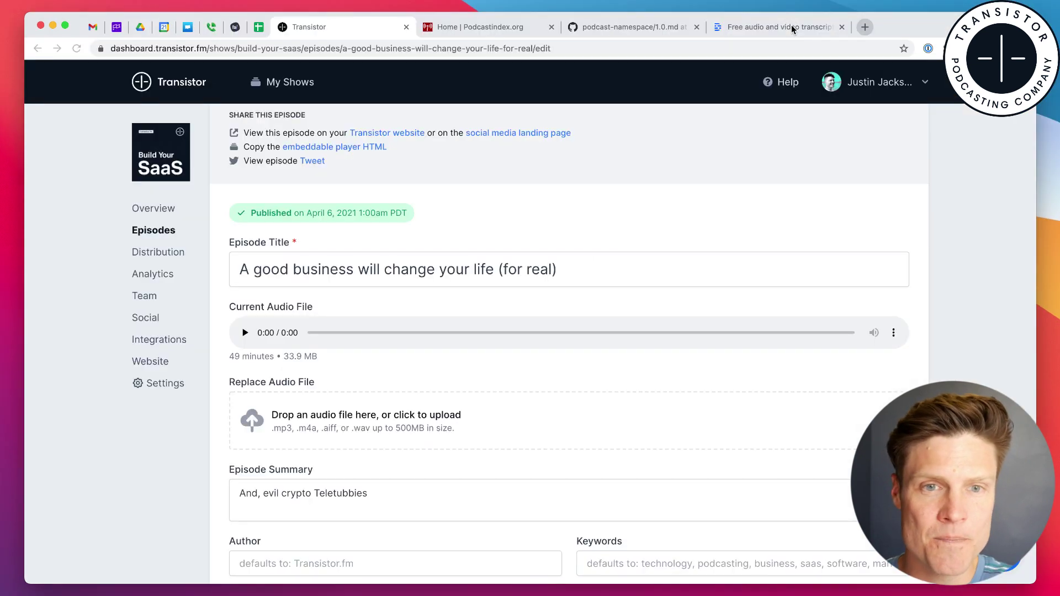
# Let Descript transcribe the episode mp3 to 91%, then switch back to the Transistor edit page.
pyautogui.click(792, 29)
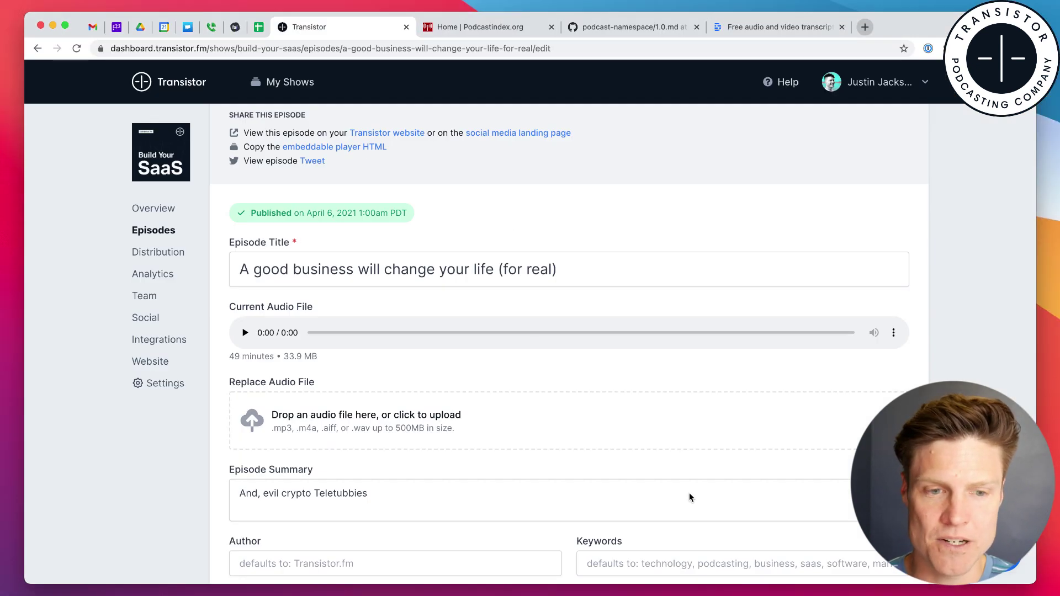
# Scroll the episode's edit page to Episode Transcript and go to Add a transcript.
pyautogui.scroll(-6, 688, 496)
pyautogui.scroll(-15, 685, 497)
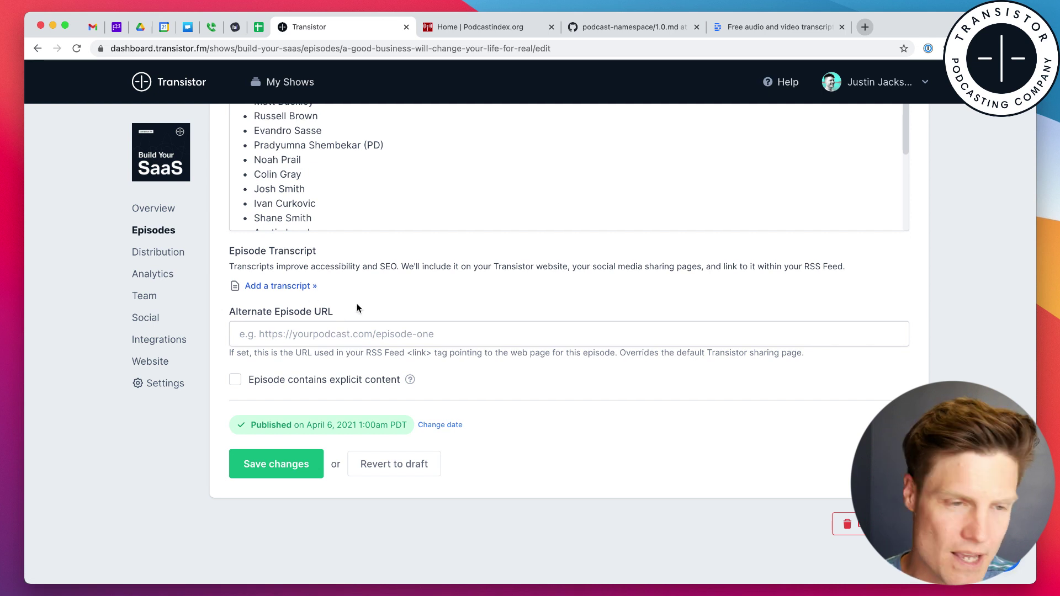
pyautogui.click(283, 288)
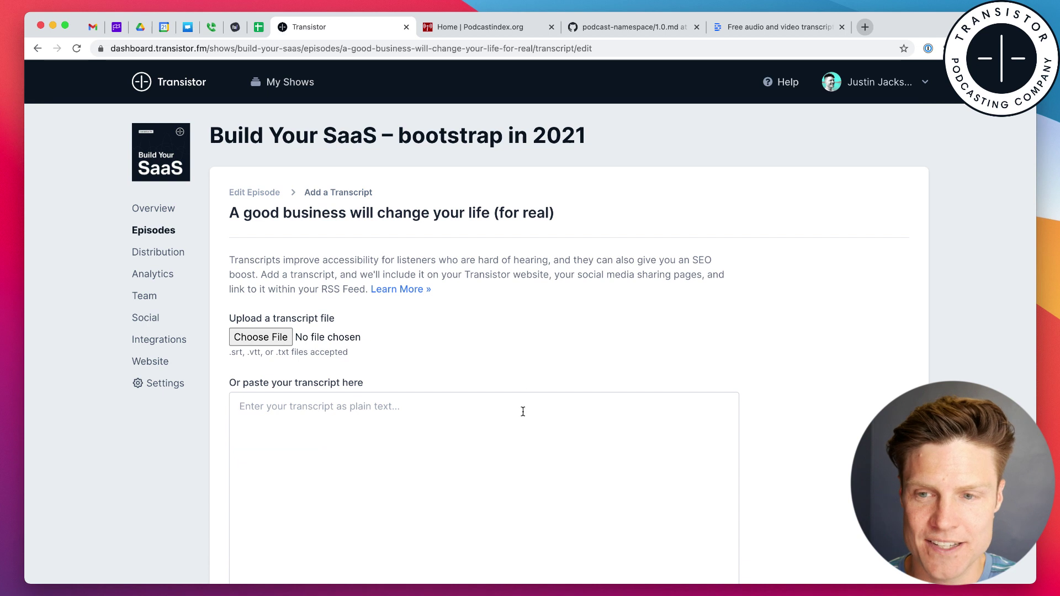
pyautogui.scroll(-3, 523, 412)
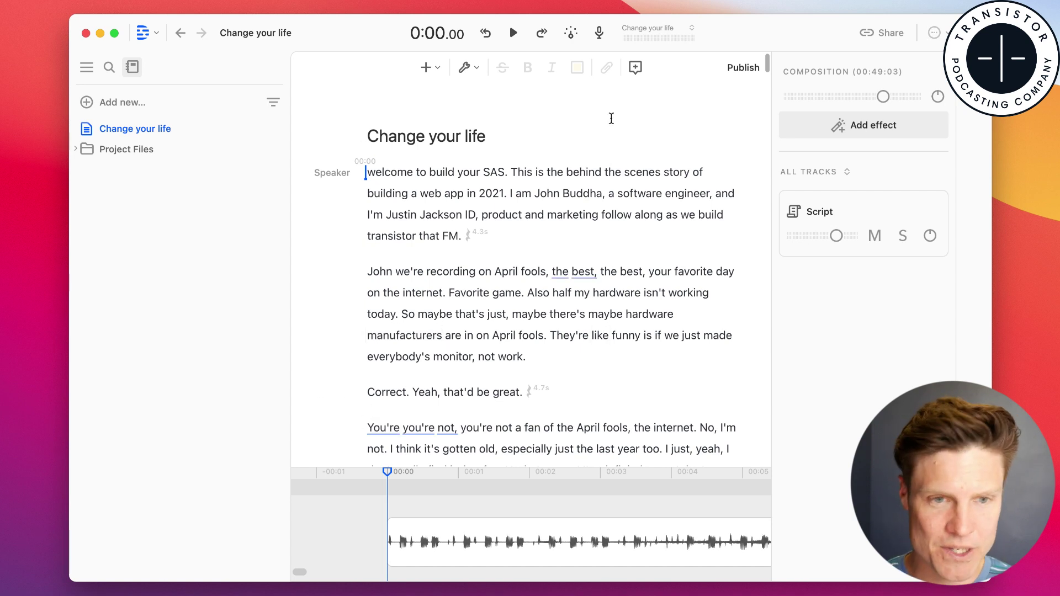
# Look over Descript's export options, checking the plain text formats without changing anything.
pyautogui.click(877, 35)
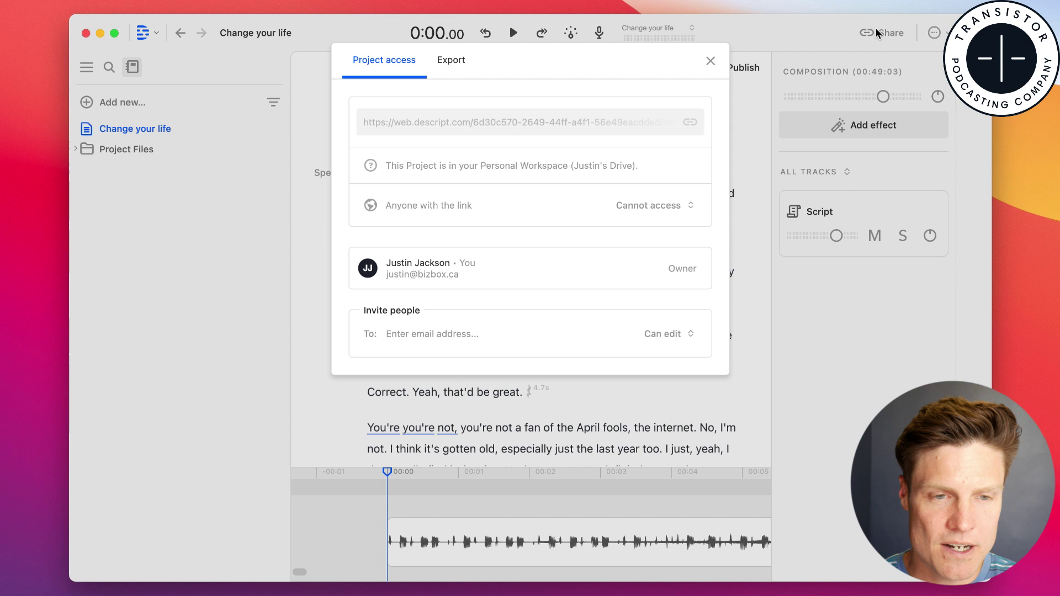
pyautogui.click(450, 61)
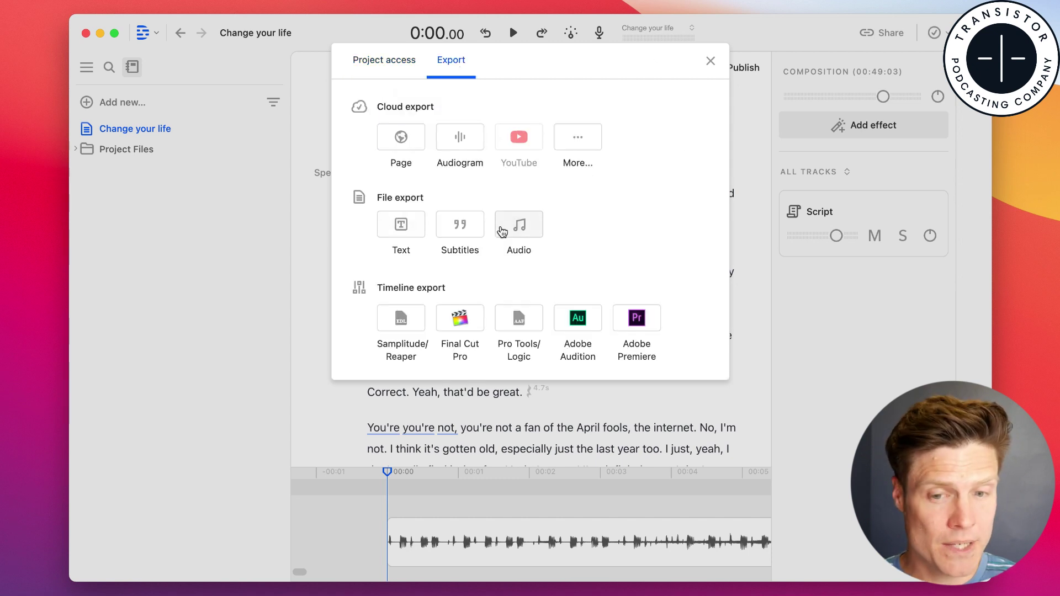
pyautogui.click(418, 232)
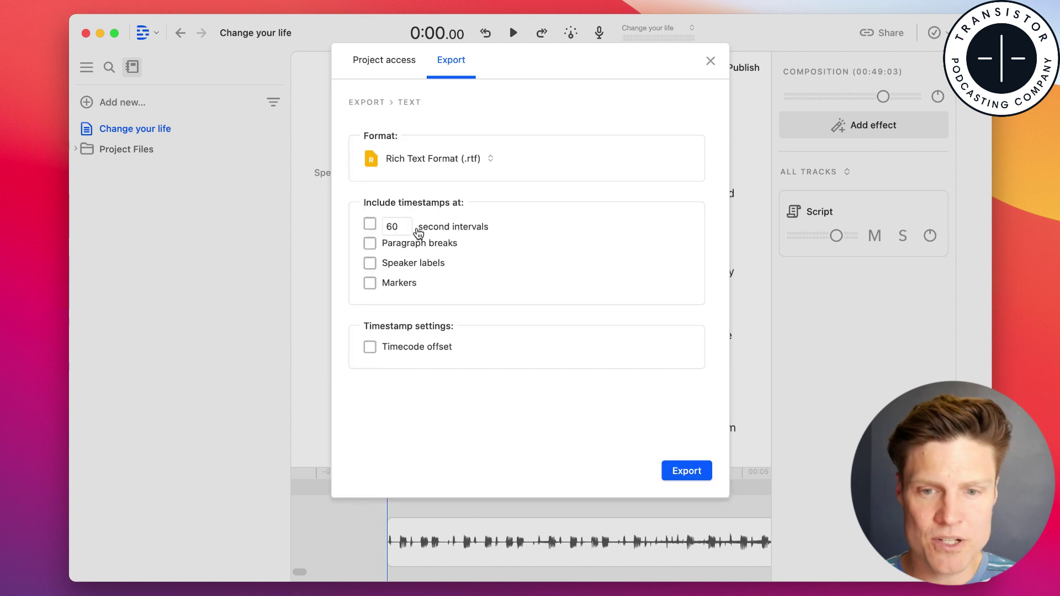
pyautogui.click(489, 158)
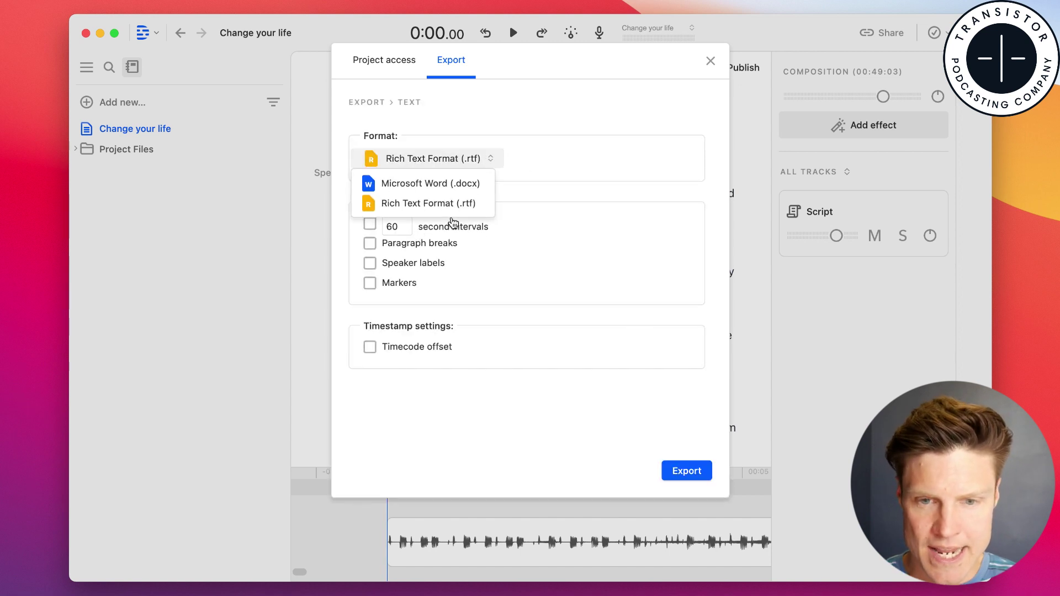
pyautogui.click(583, 145)
pyautogui.click(448, 67)
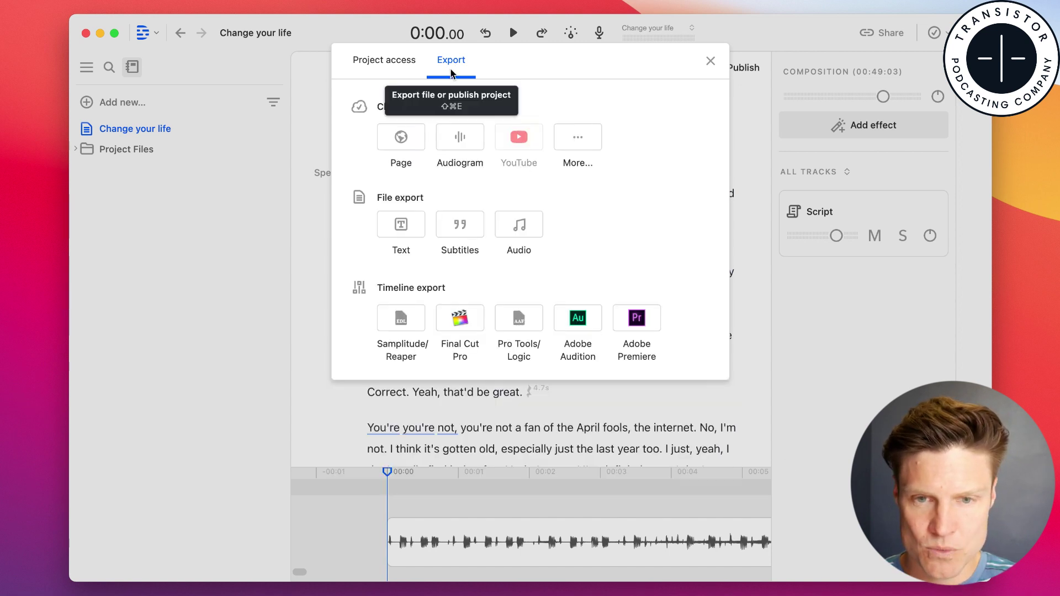
# Export the transcript as SubRip (.srt) subtitles, saving Change your life.srt to the Desktop.
pyautogui.click(458, 226)
pyautogui.click(474, 158)
pyautogui.click(573, 157)
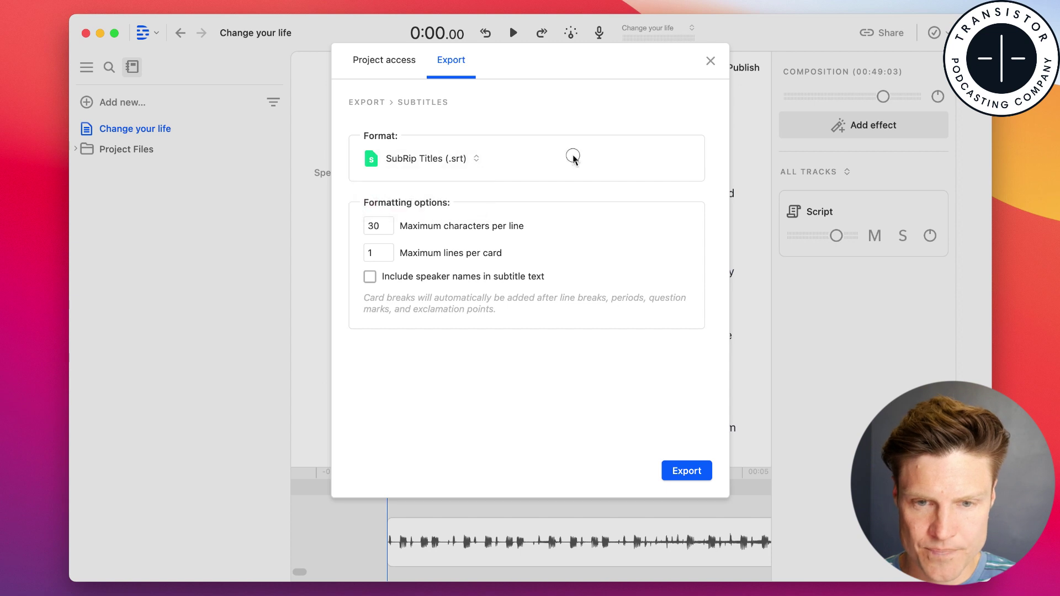
pyautogui.click(687, 471)
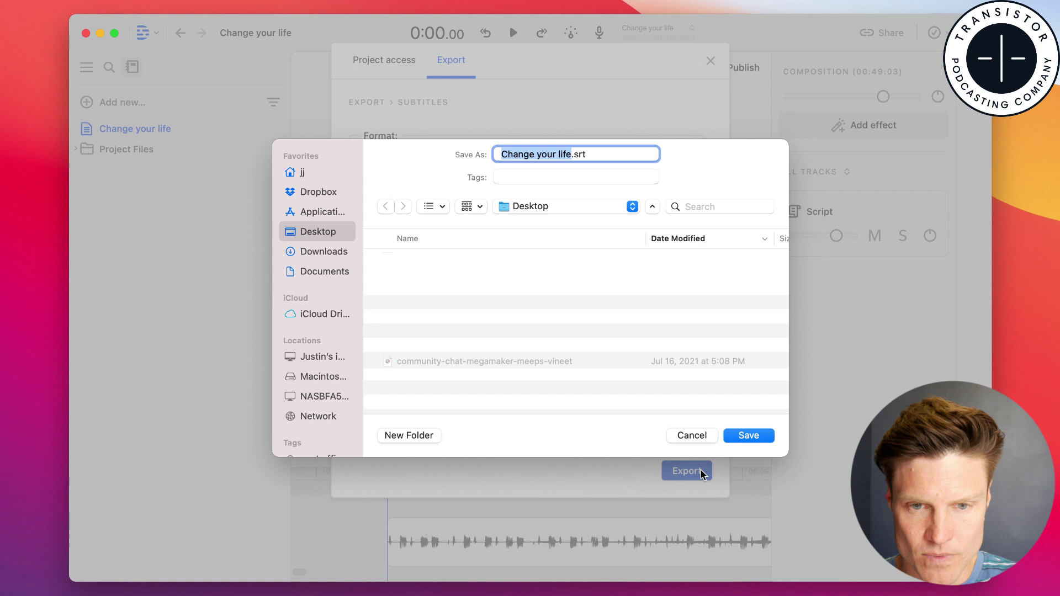
pyautogui.click(768, 436)
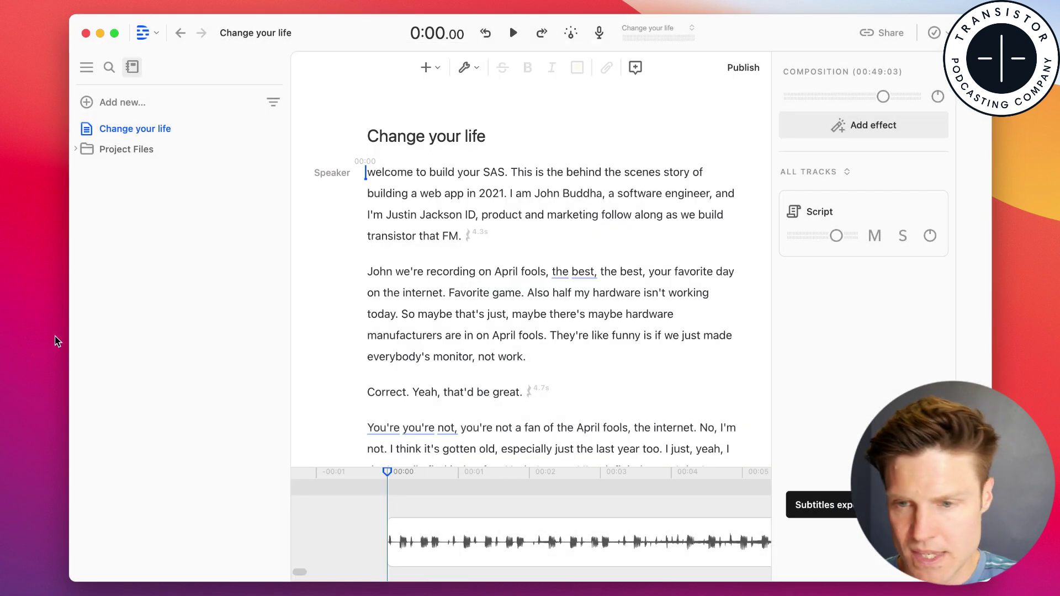
pyautogui.press('super+Tab')
# Upload Change your life.srt into the episode's transcript box and save it.
pyautogui.click(272, 248)
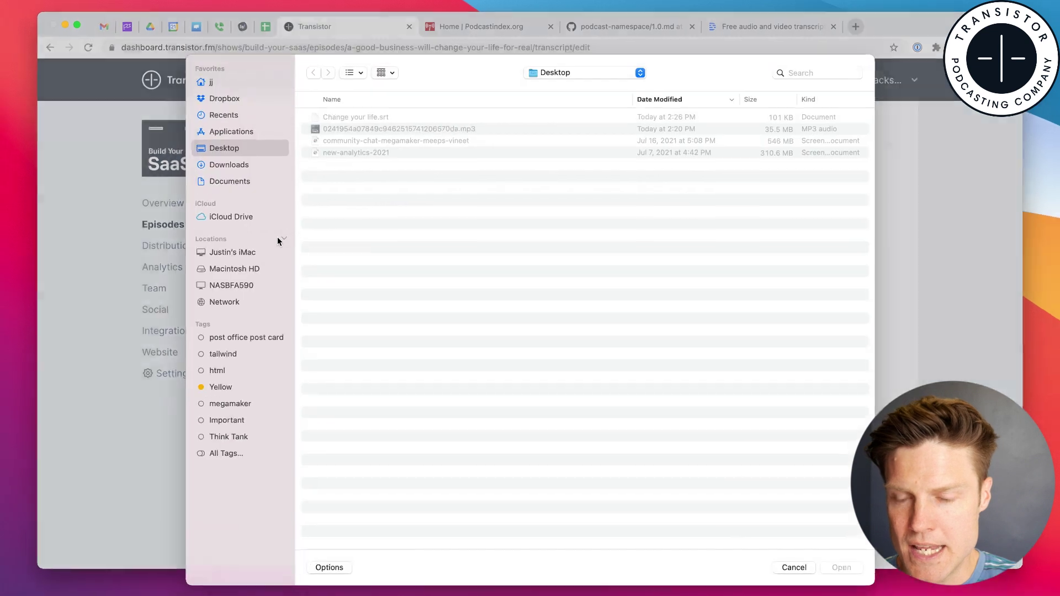
pyautogui.click(380, 122)
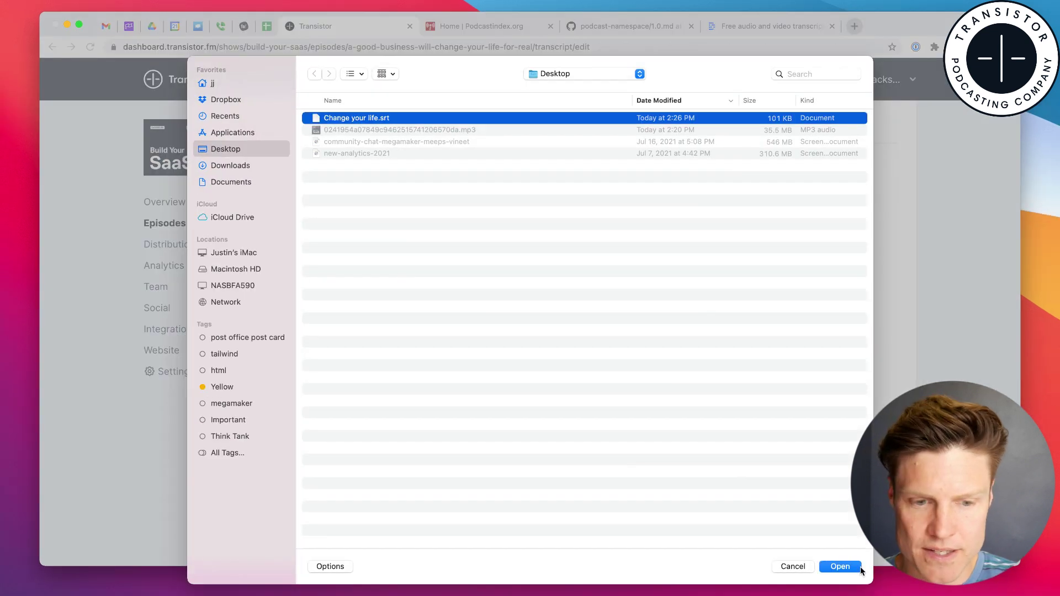
pyautogui.click(840, 566)
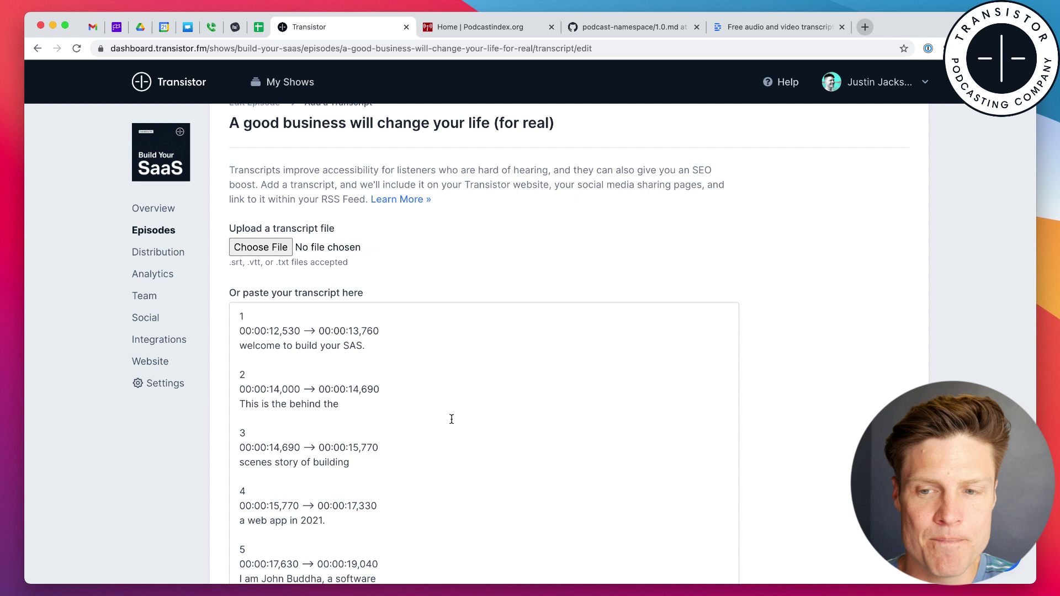
pyautogui.scroll(-5, 821, 448)
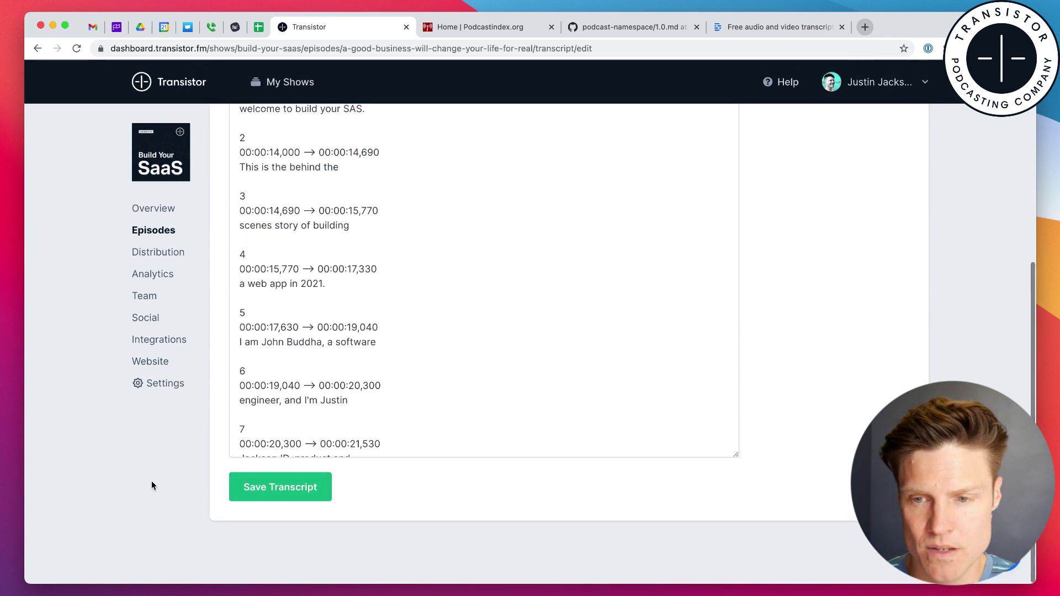
pyautogui.click(293, 499)
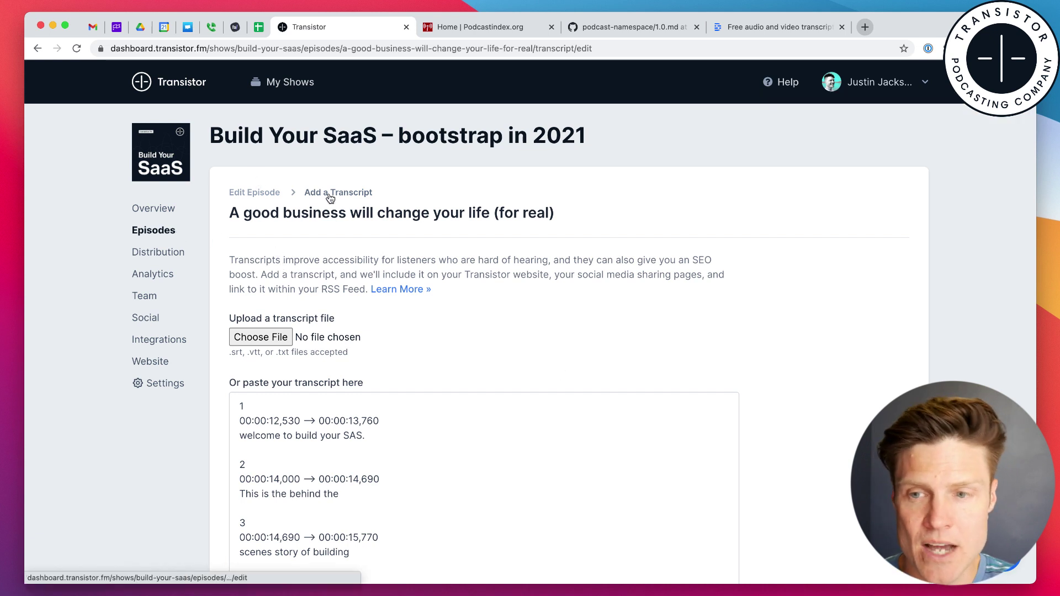
# Check that the transcript appears on the episode's social media landing page.
pyautogui.click(253, 193)
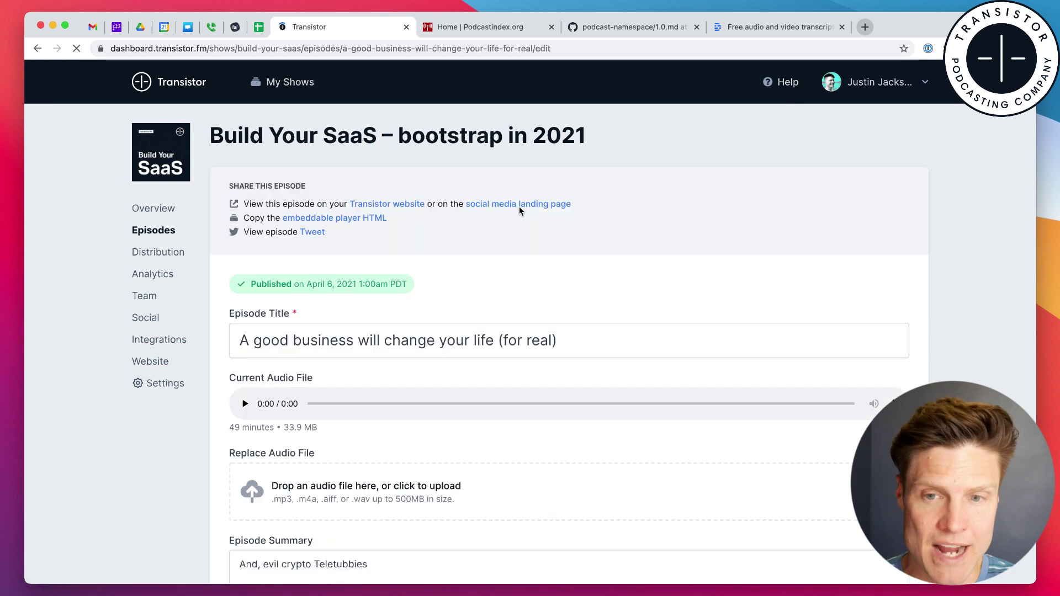
pyautogui.click(529, 204)
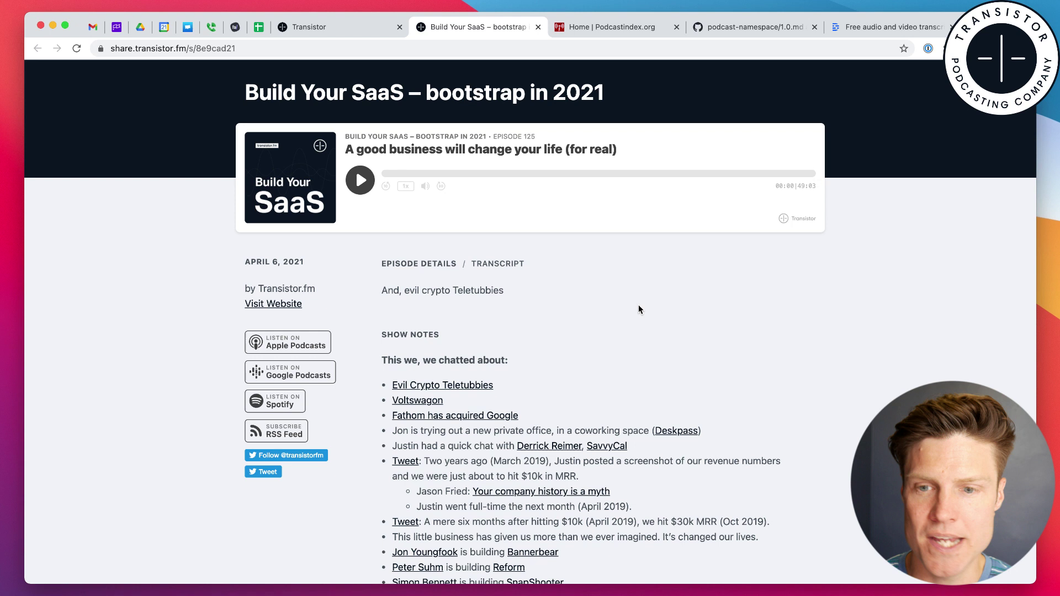
pyautogui.click(505, 264)
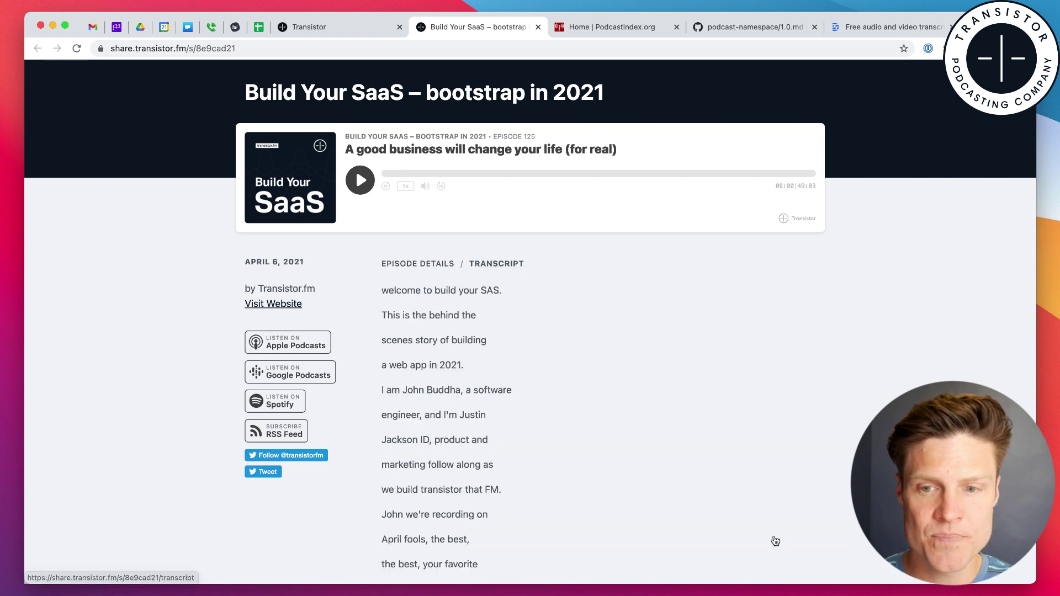
pyautogui.scroll(-7, 750, 488)
pyautogui.scroll(-4, 648, 424)
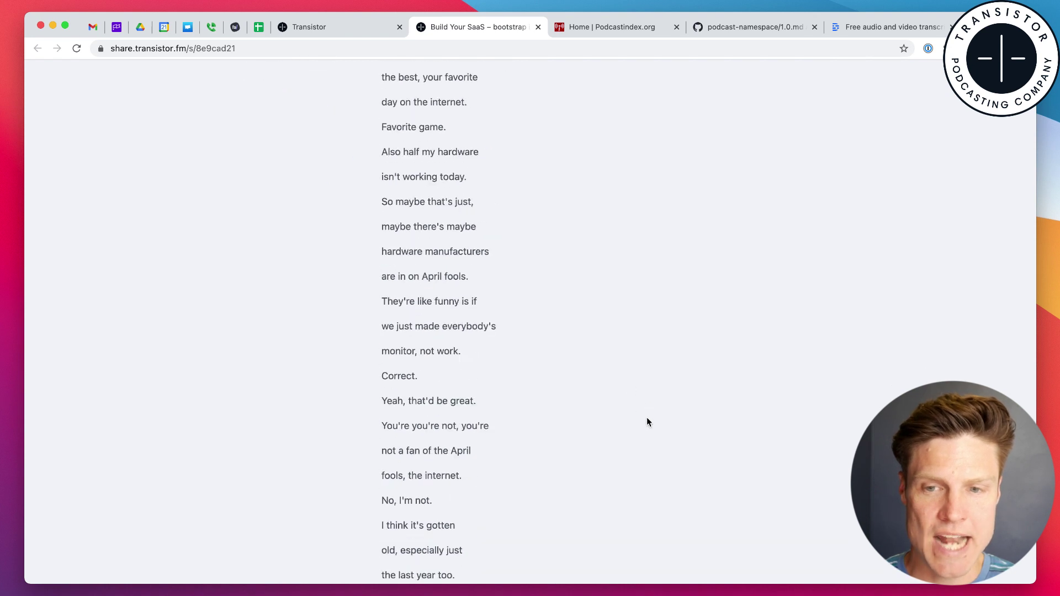
pyautogui.scroll(11, 653, 445)
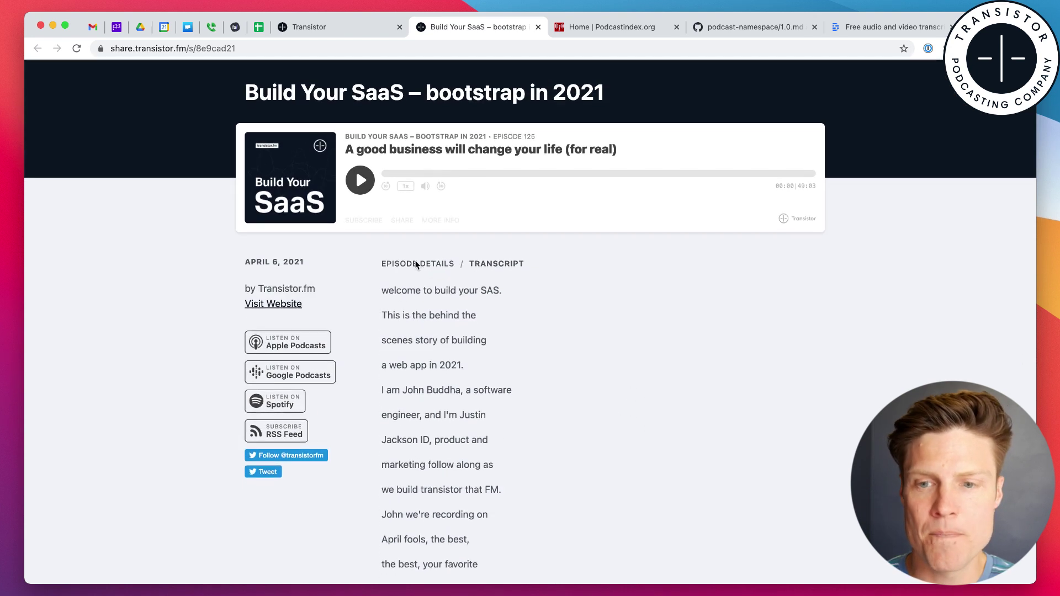
pyautogui.click(415, 269)
pyautogui.click(336, 32)
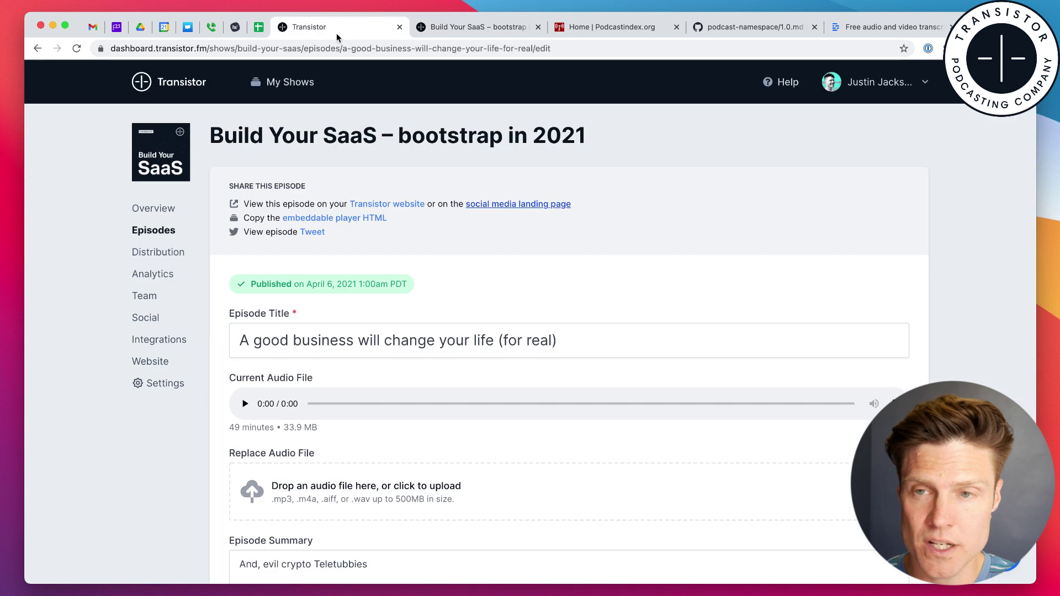
# Check that the transcript appears on the episode's podcast website page, then return to the dashboard.
pyautogui.click(388, 204)
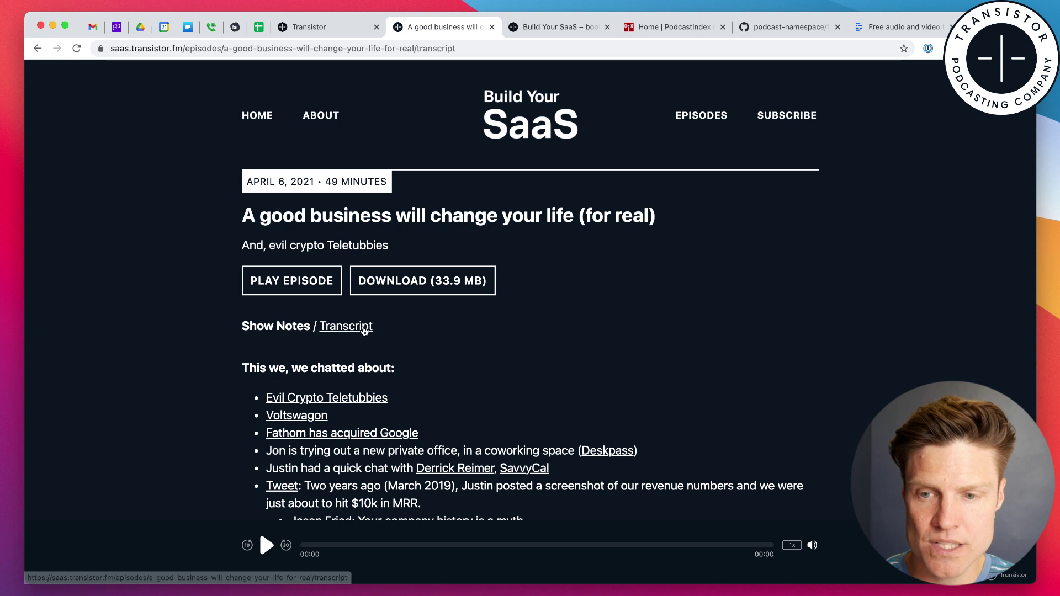
pyautogui.click(375, 326)
pyautogui.scroll(-6, 693, 425)
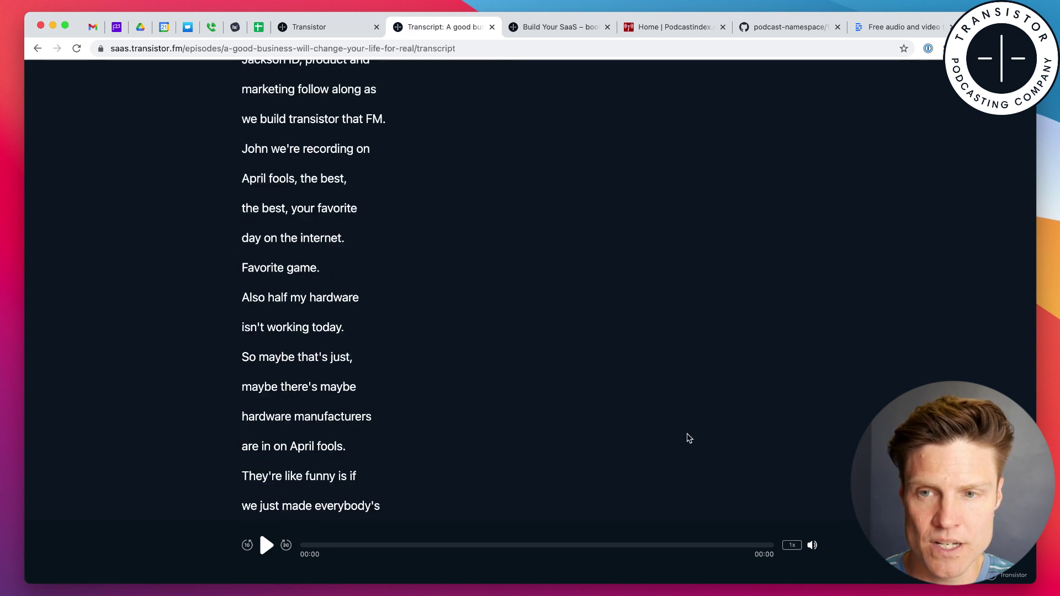
pyautogui.scroll(10, 687, 435)
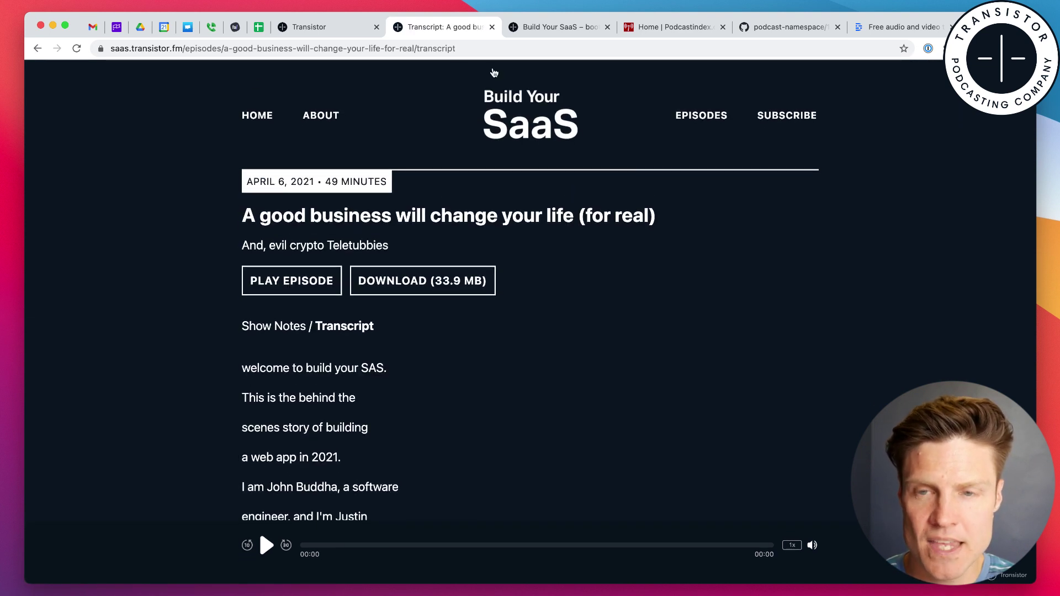
pyautogui.click(323, 27)
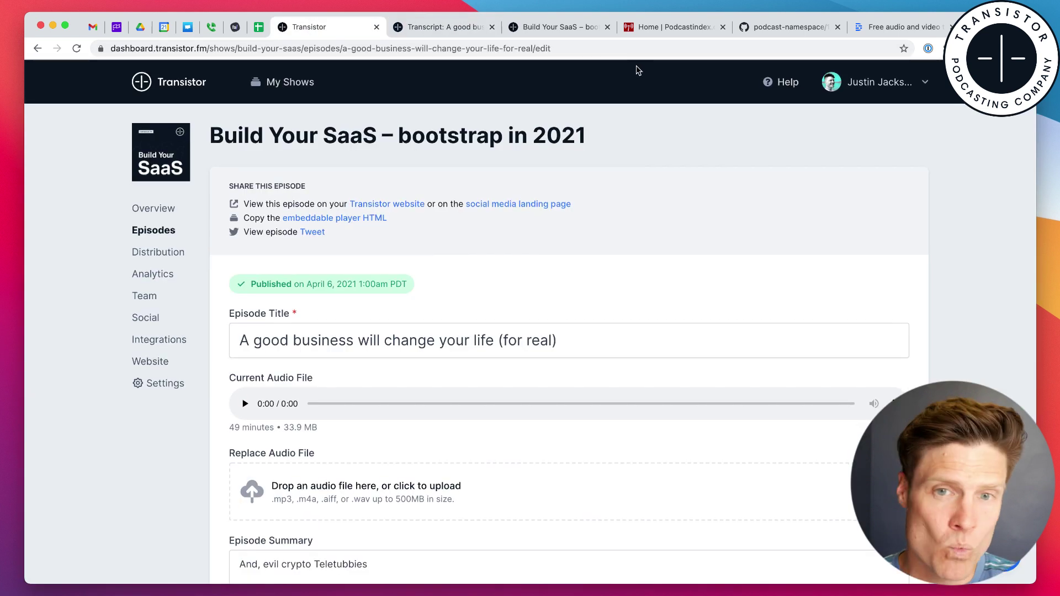
pyautogui.click(769, 29)
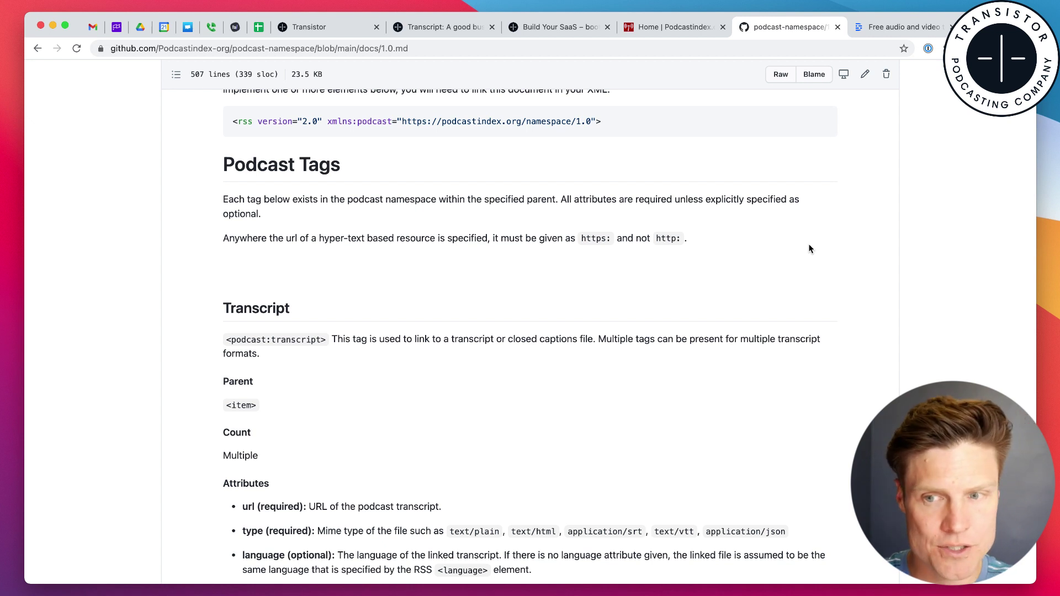
pyautogui.scroll(1, 369, 333)
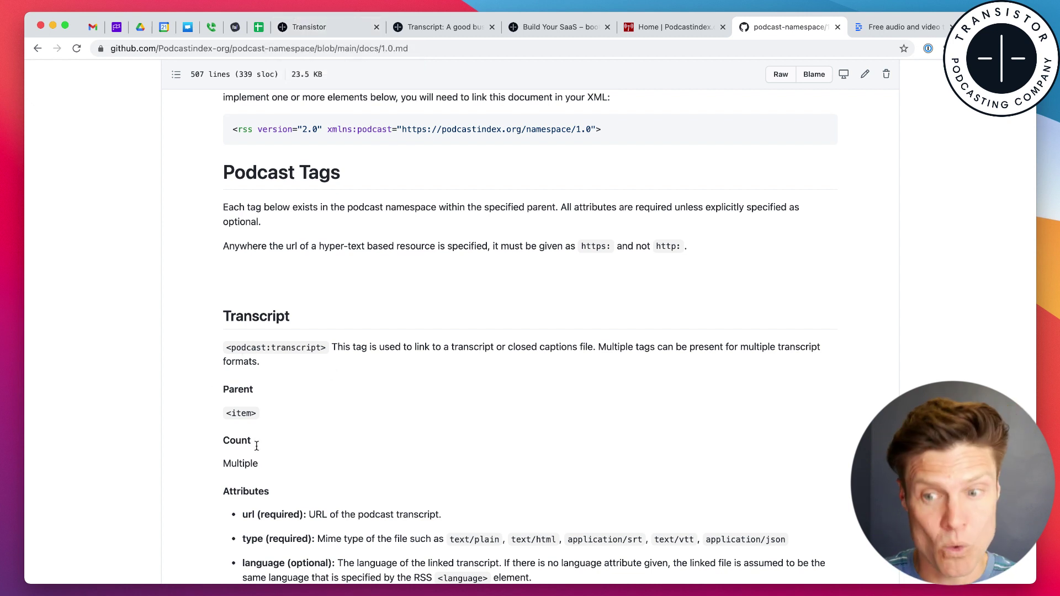
pyautogui.scroll(-1, 270, 434)
pyautogui.click(333, 27)
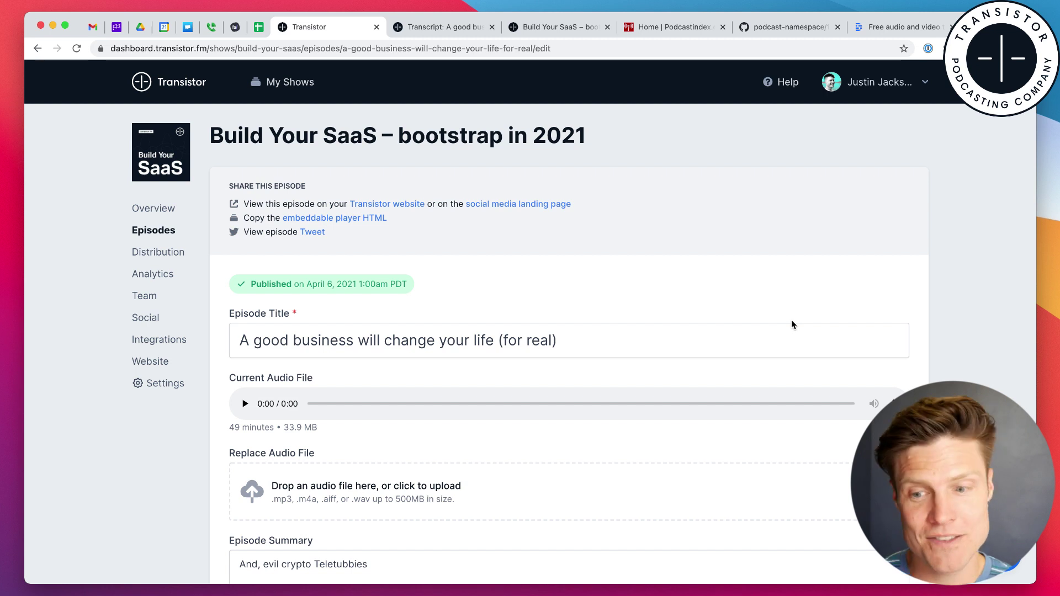
pyautogui.scroll(-15, 791, 324)
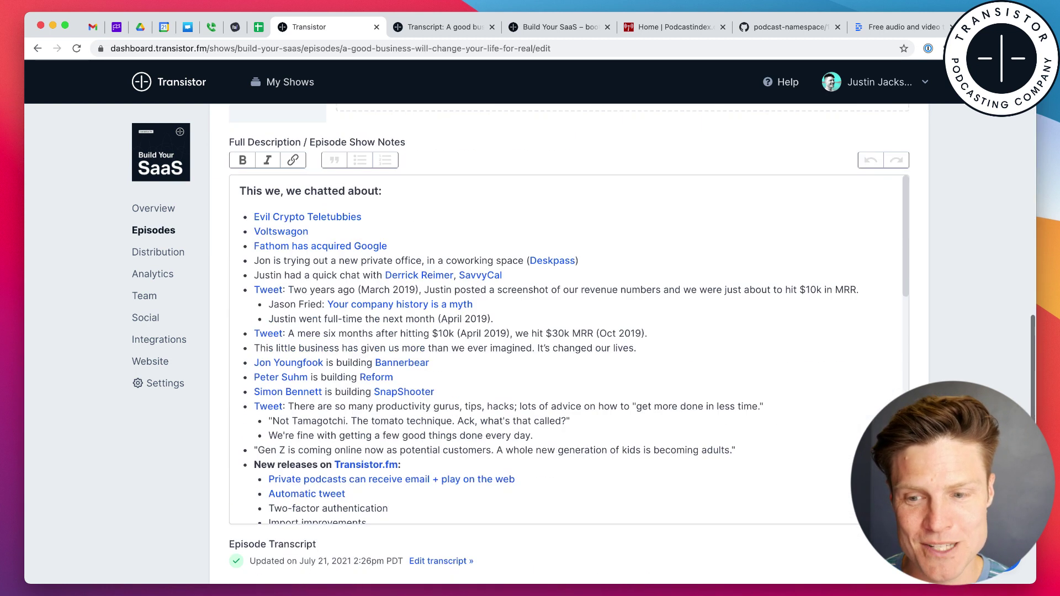
pyautogui.scroll(-3, 404, 125)
pyautogui.scroll(-2, 550, 348)
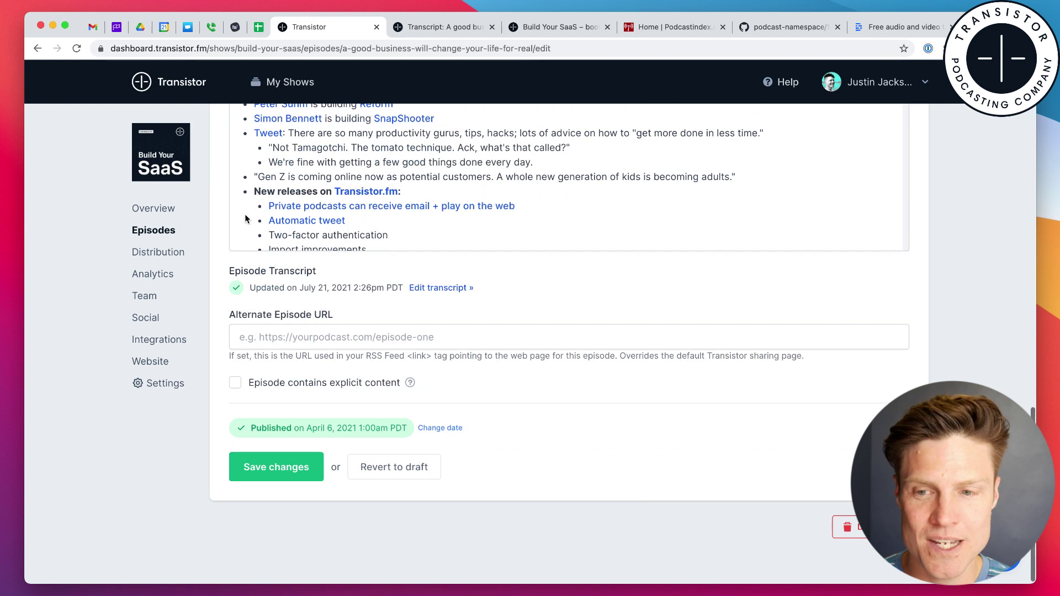